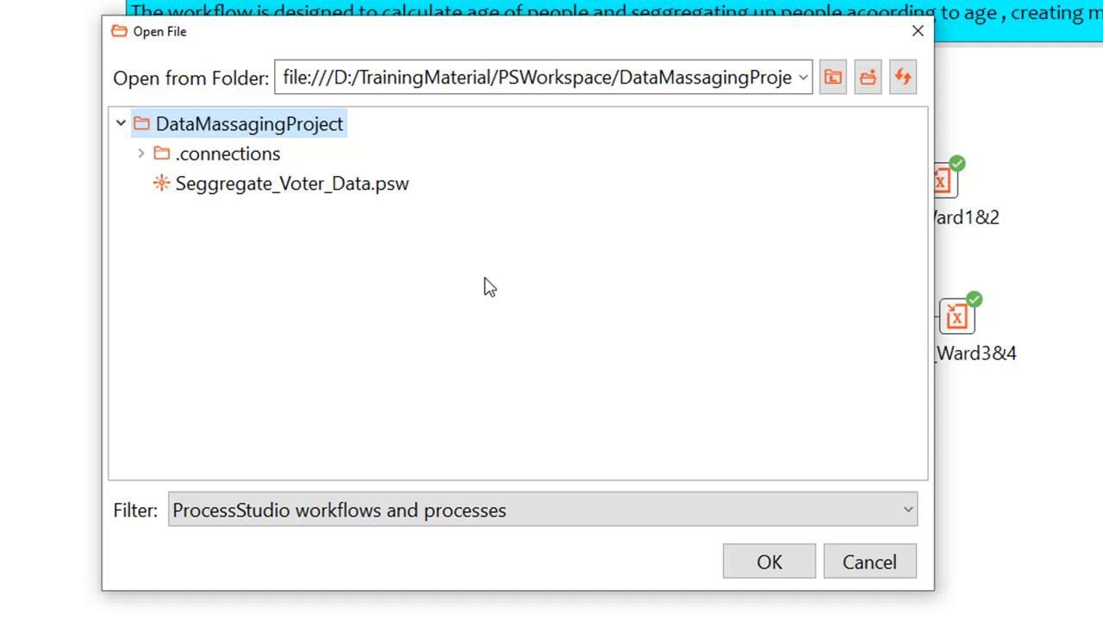
Set Seggregate_Voter_Data.psw as the main workflow of DataMassagingProject and save the project settings.
{"action": "left_click", "coordinate": [358, 192]}
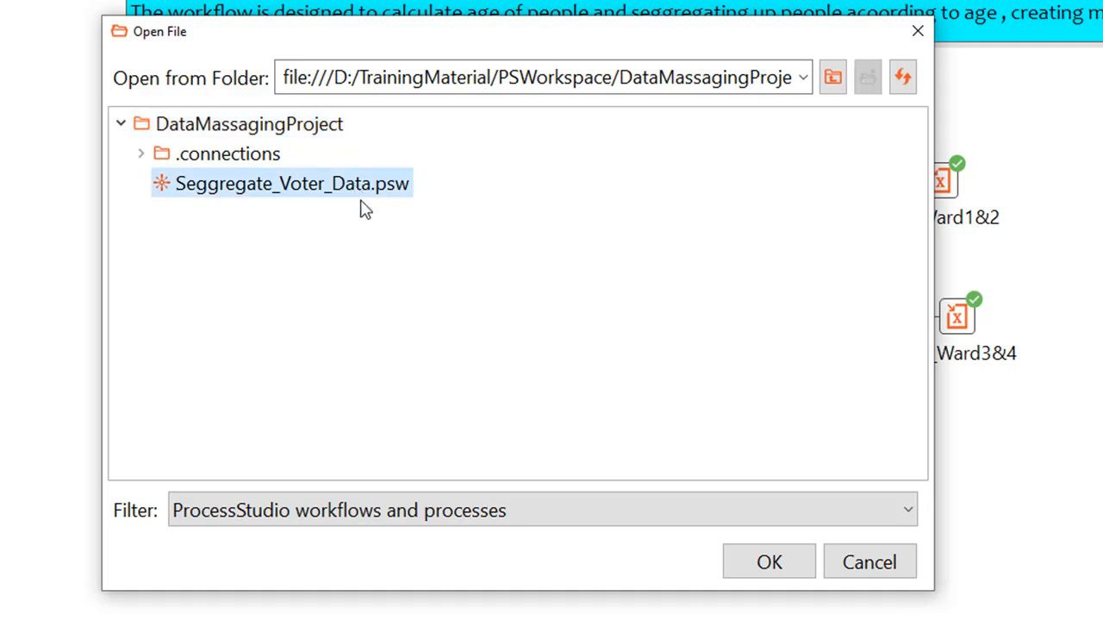
{"action": "left_click", "coordinate": [770, 562]}
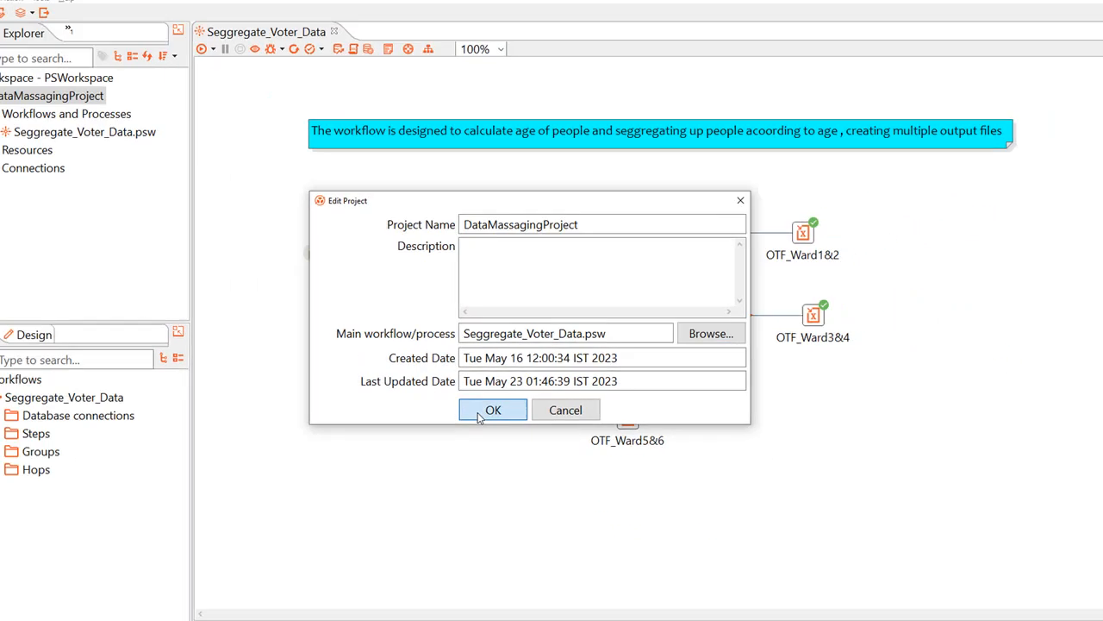
{"action": "left_click", "coordinate": [408, 483]}
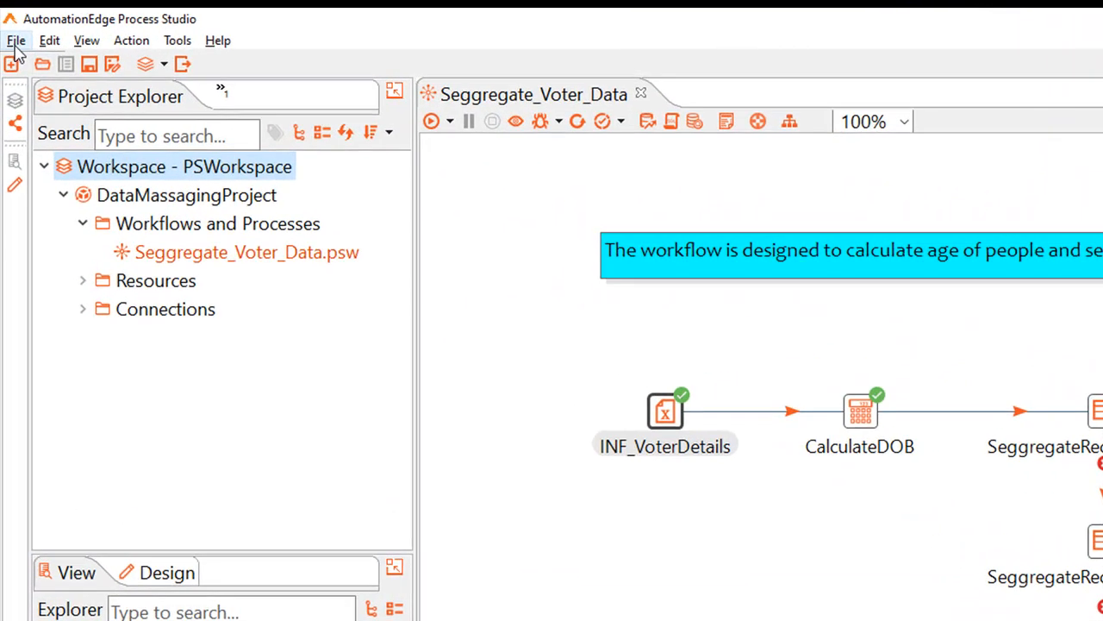
{"action": "left_click", "coordinate": [8, 32]}
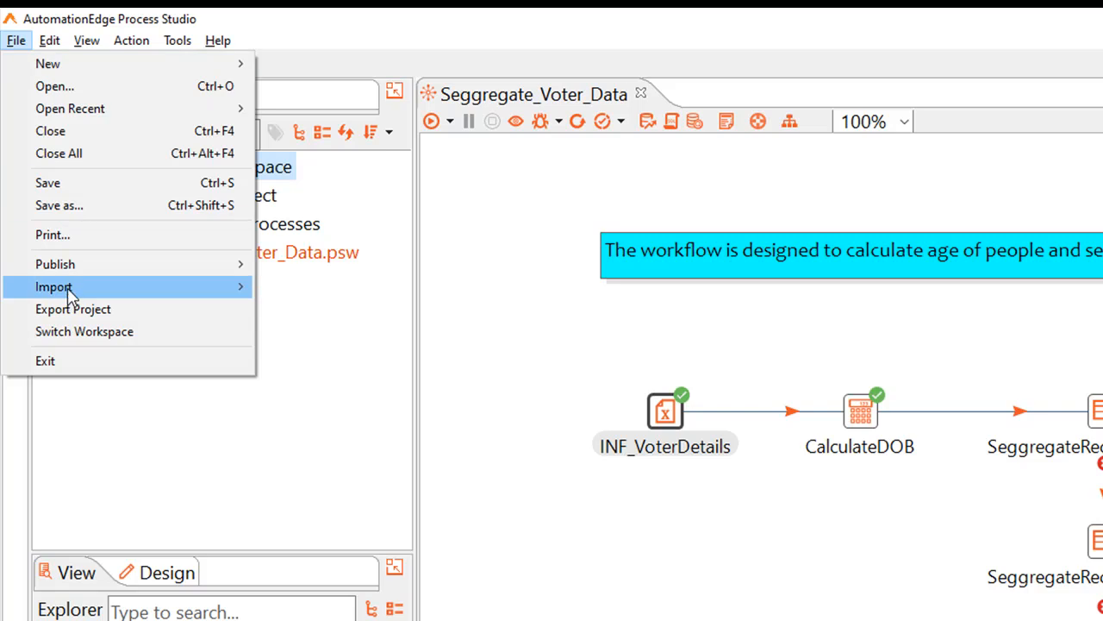
{"action": "mouse_move", "coordinate": [73, 269]}
{"action": "left_click", "coordinate": [251, 199]}
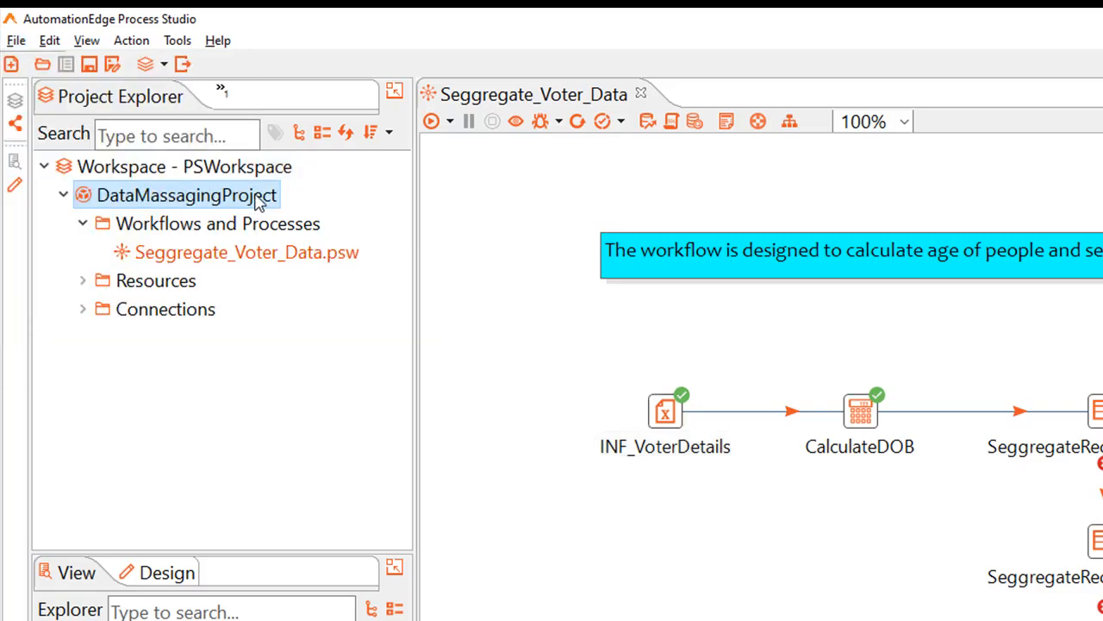
{"action": "right_click", "coordinate": [257, 200]}
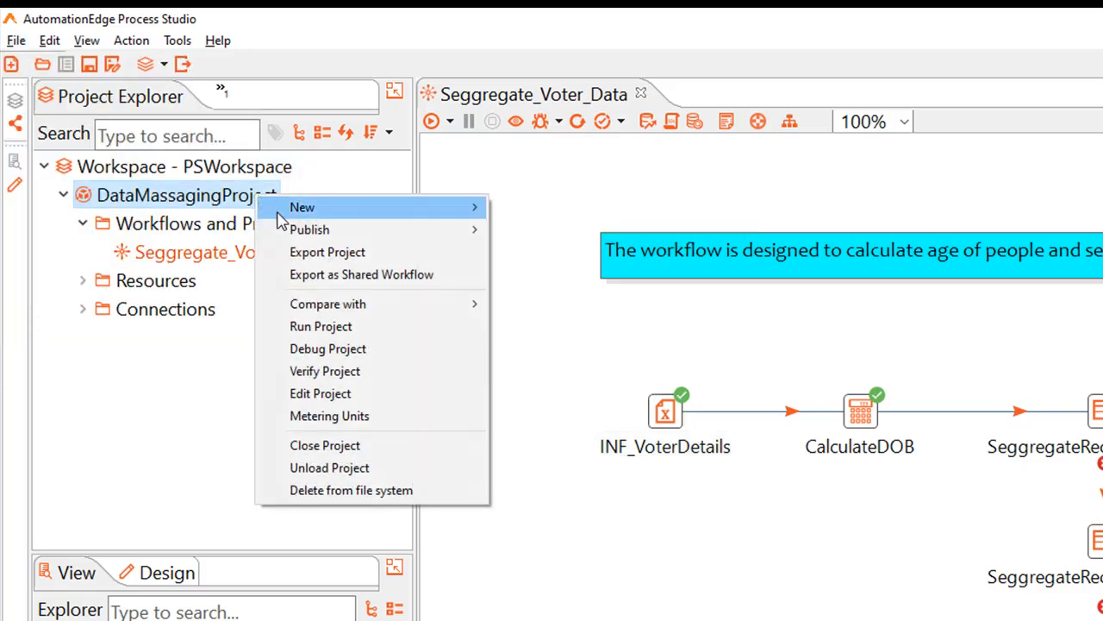
{"action": "mouse_move", "coordinate": [291, 229]}
{"action": "left_click", "coordinate": [227, 209]}
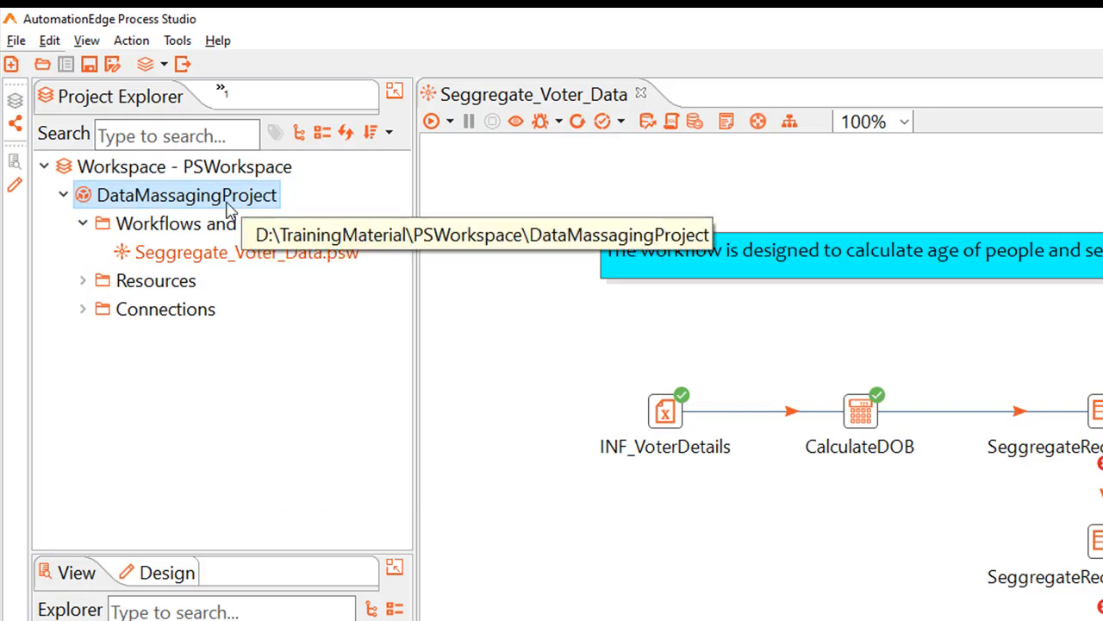
Start publishing DataMassagingProject as a newly created workflow and connect to the AutomationEdge server with the account password.
{"action": "right_click", "coordinate": [229, 212]}
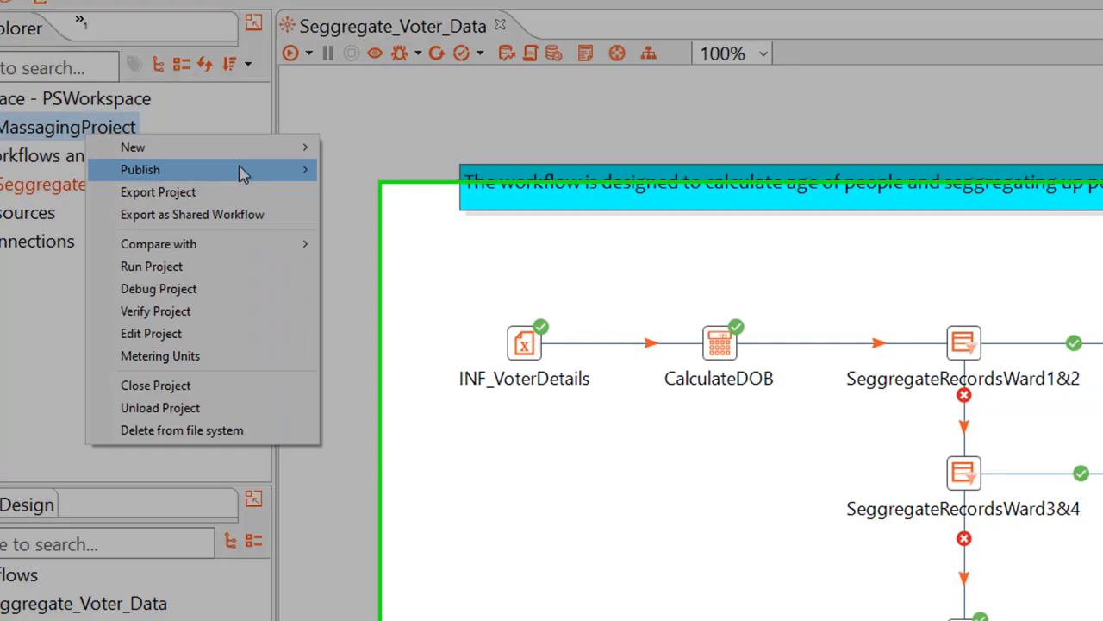
{"action": "mouse_move", "coordinate": [382, 240]}
{"action": "left_click", "coordinate": [493, 239]}
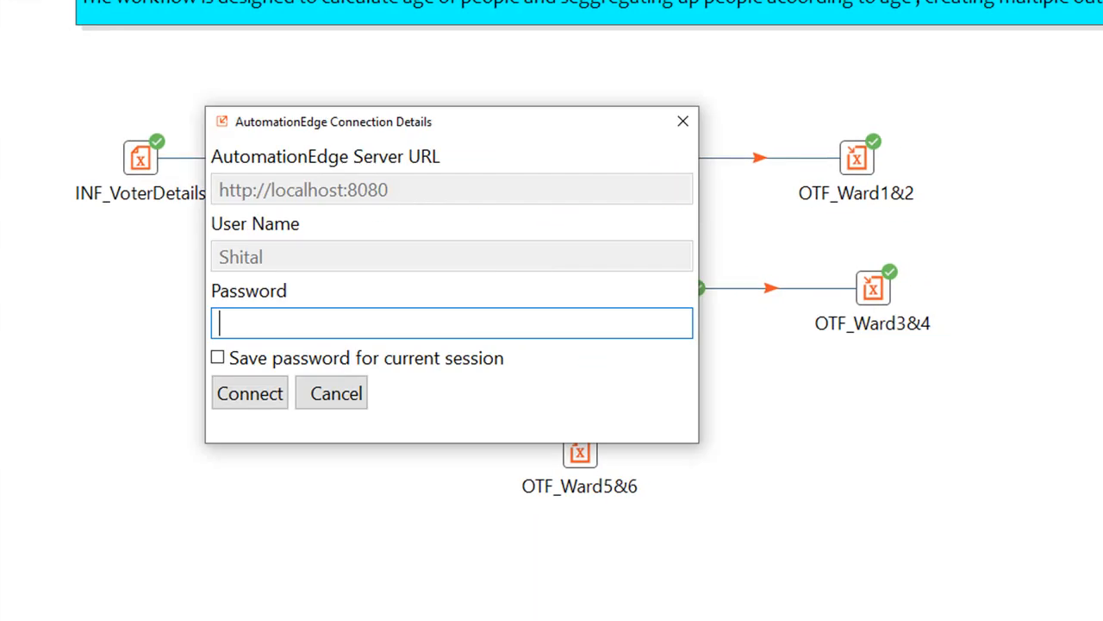
{"action": "type", "text": "••••••••"}
{"action": "left_click", "coordinate": [245, 397]}
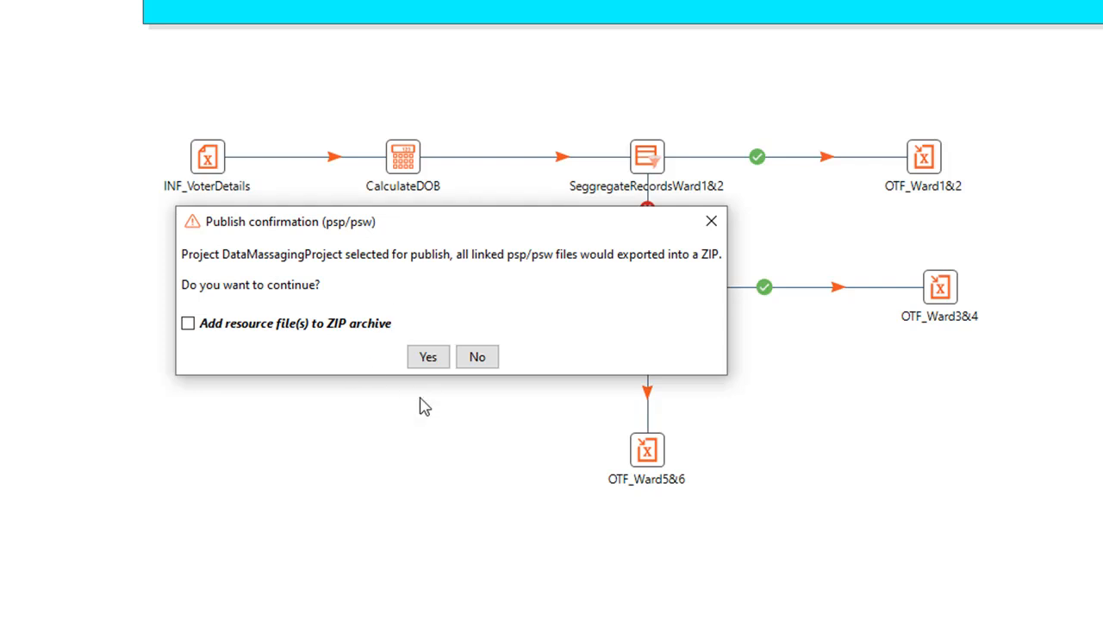
Accept the ZIP export without resource files and enter the workflow description "Data Massaging Workflow", keeping the Default category.
{"action": "left_click", "coordinate": [428, 358]}
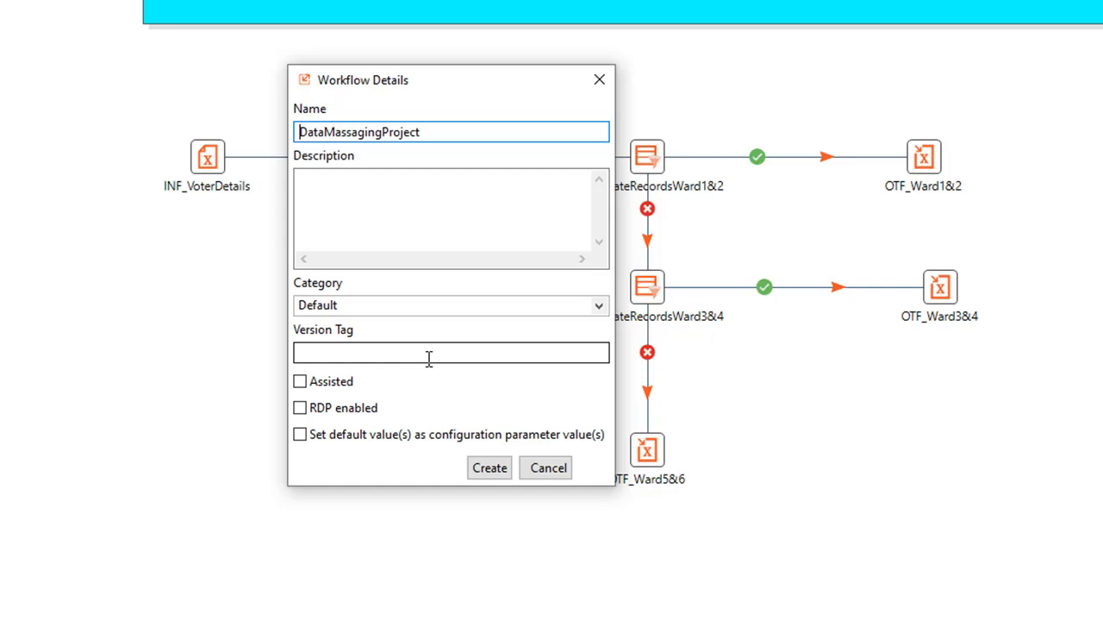
{"action": "left_click", "coordinate": [367, 212]}
{"action": "type", "text": "Data Massaging Workflow"}
{"action": "left_click", "coordinate": [599, 307]}
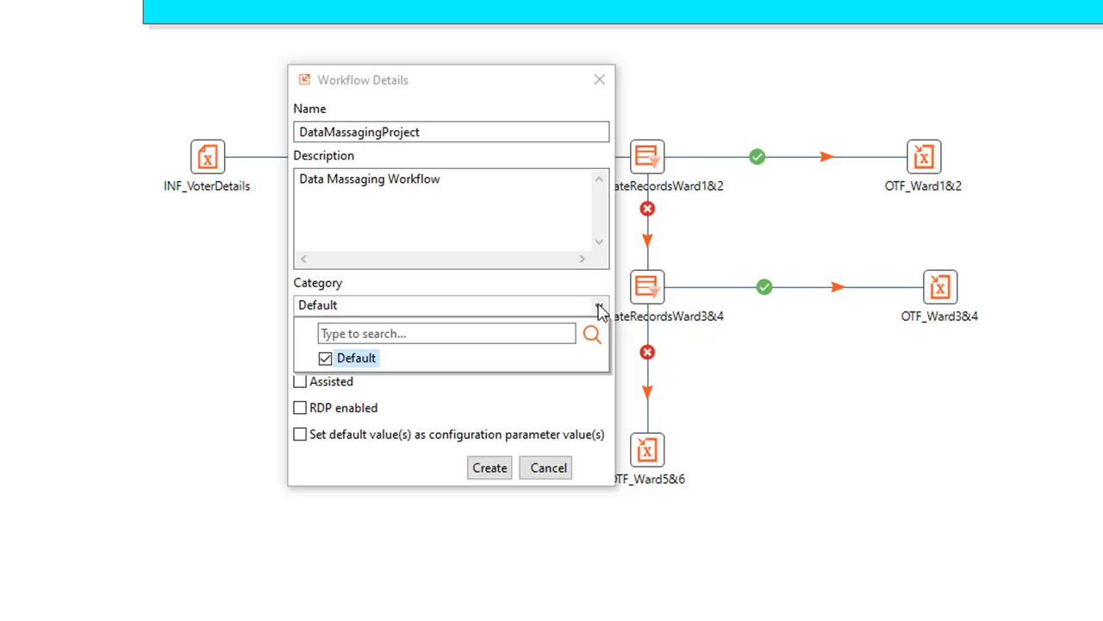
Set the version tag to 1, create the published workflow and close the confirmation.
{"action": "left_click", "coordinate": [517, 351]}
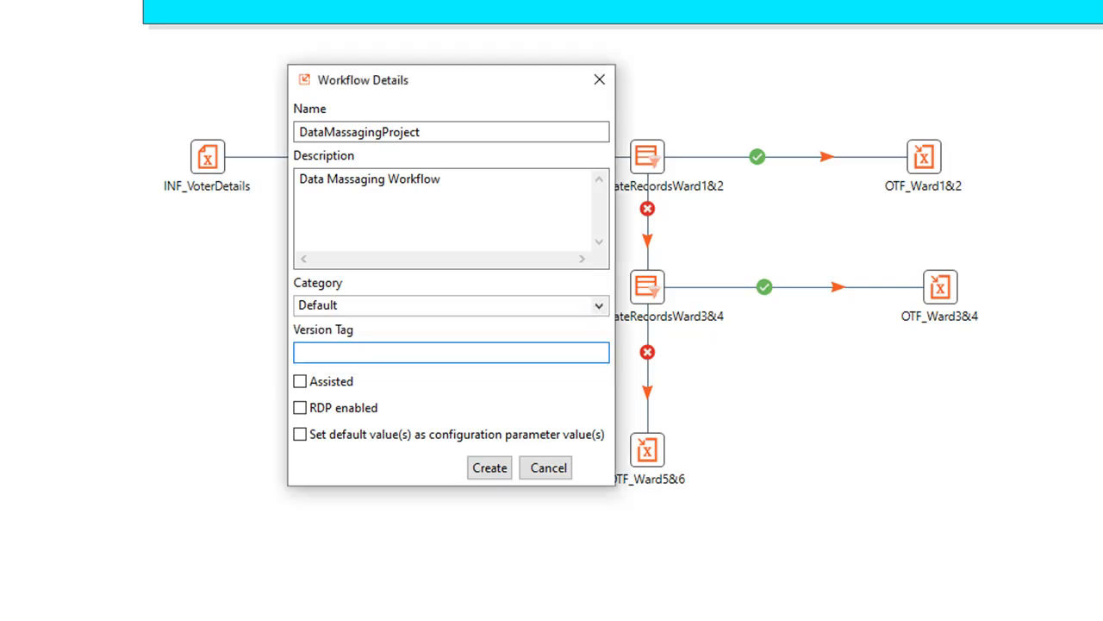
{"action": "type", "text": "1.0"}
{"action": "key", "text": "BackSpace"}
{"action": "key", "text": "BackSpace"}
{"action": "left_click", "coordinate": [487, 468]}
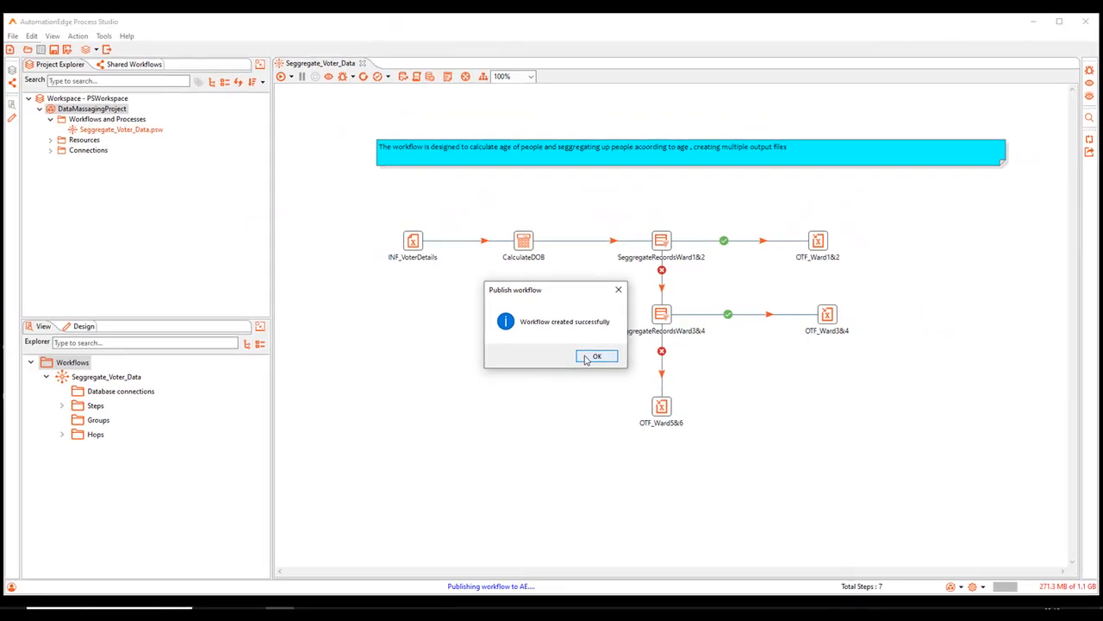
{"action": "left_click", "coordinate": [595, 356]}
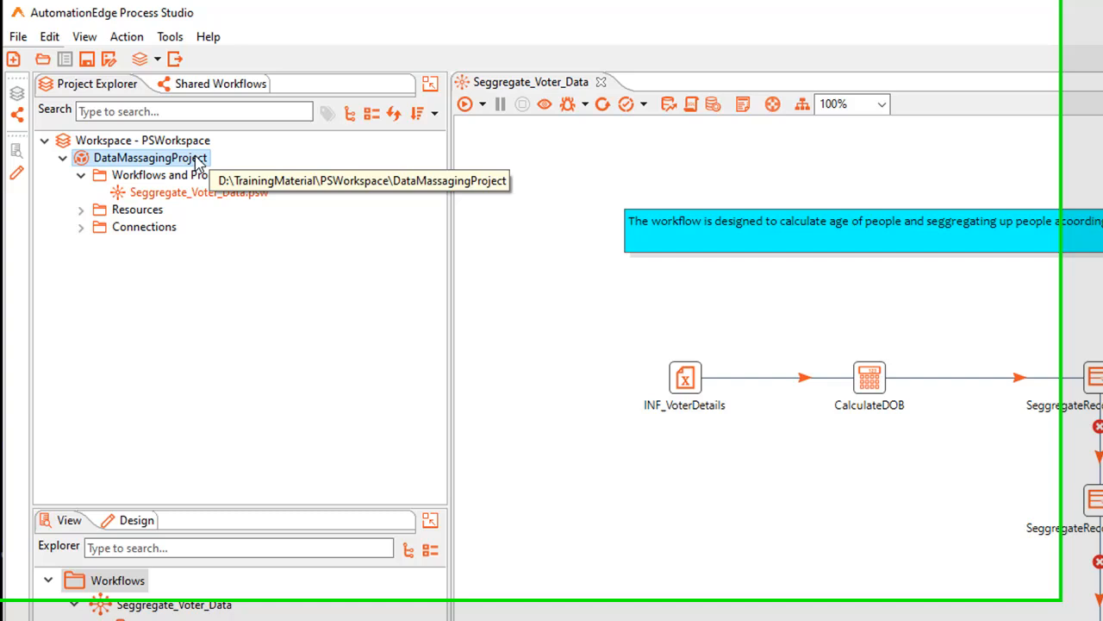
Start a publish update of DataMassagingProject and connect to the AutomationEdge server with the account password.
{"action": "right_click", "coordinate": [198, 162]}
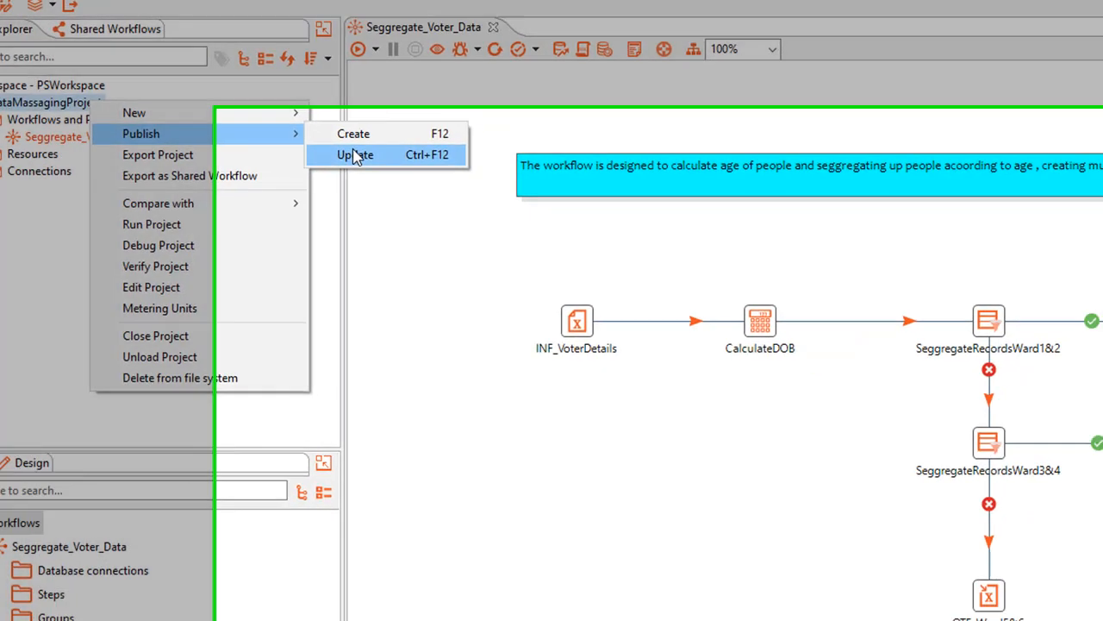
{"action": "left_click", "coordinate": [473, 213]}
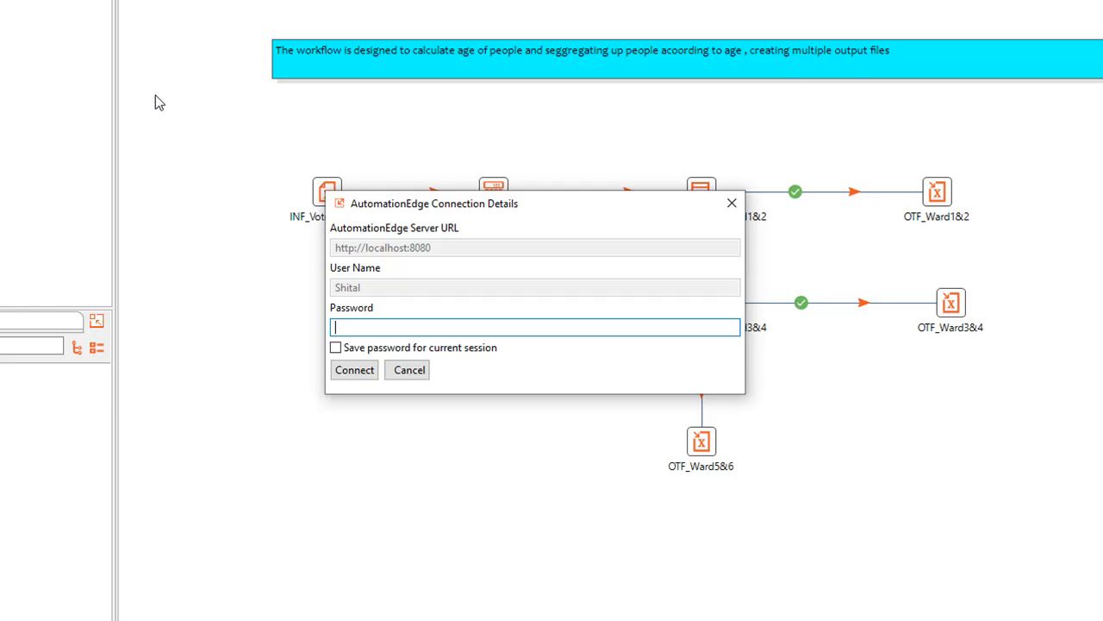
{"action": "type", "text": "••••••••"}
{"action": "key", "text": "Return"}
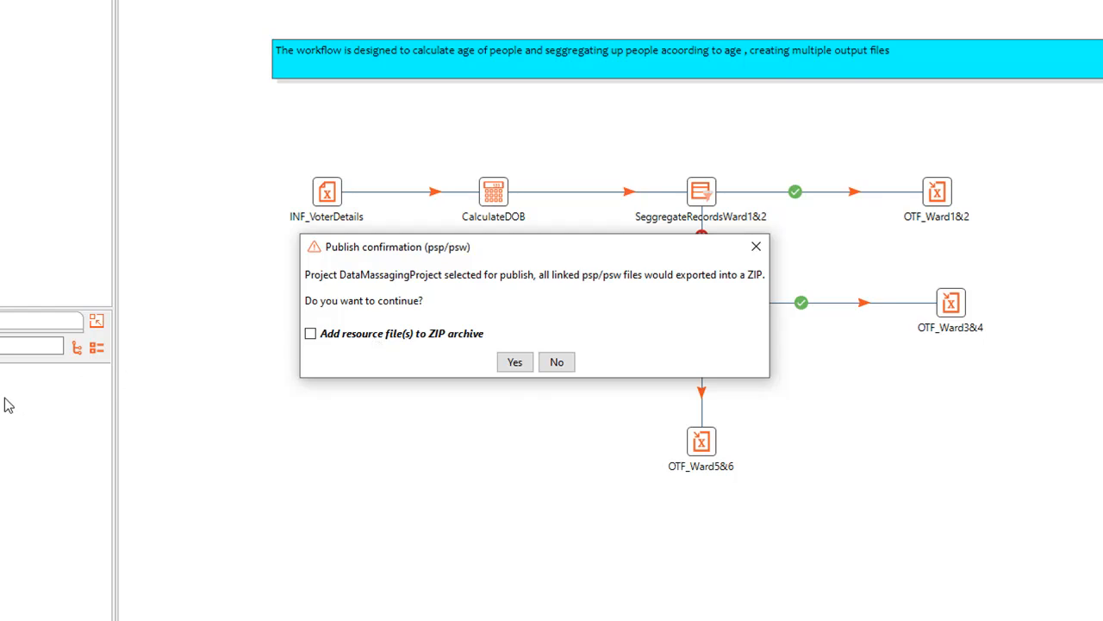
Accept the ZIP export without resource files and update the published DataMassagingProject workflow with version tag 2.
{"action": "left_click", "coordinate": [514, 363]}
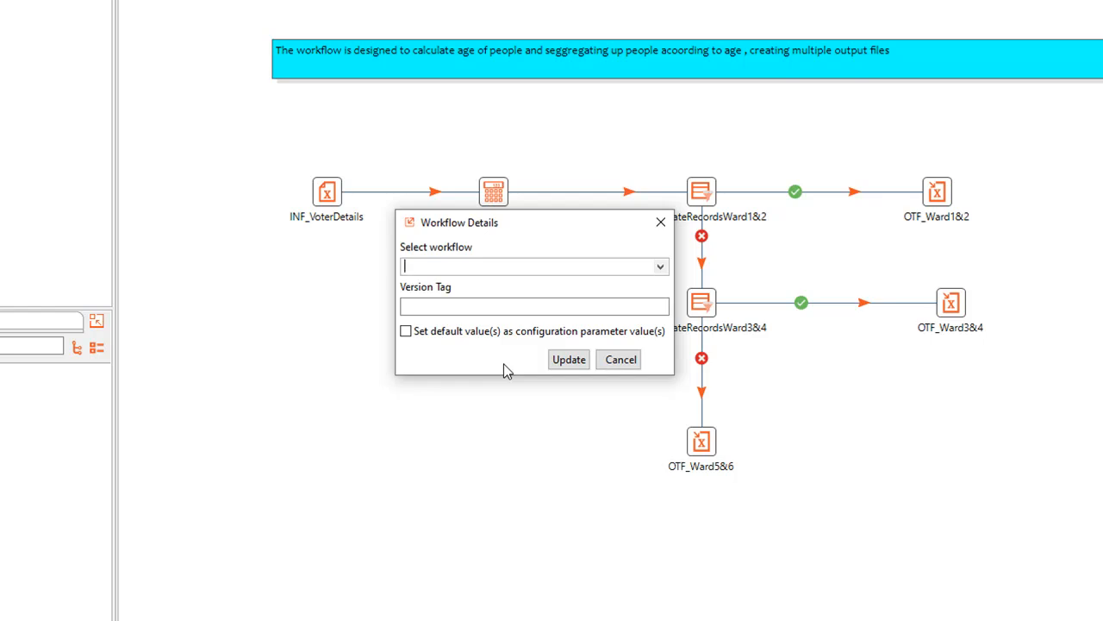
{"action": "left_click", "coordinate": [508, 308]}
{"action": "type", "text": "2"}
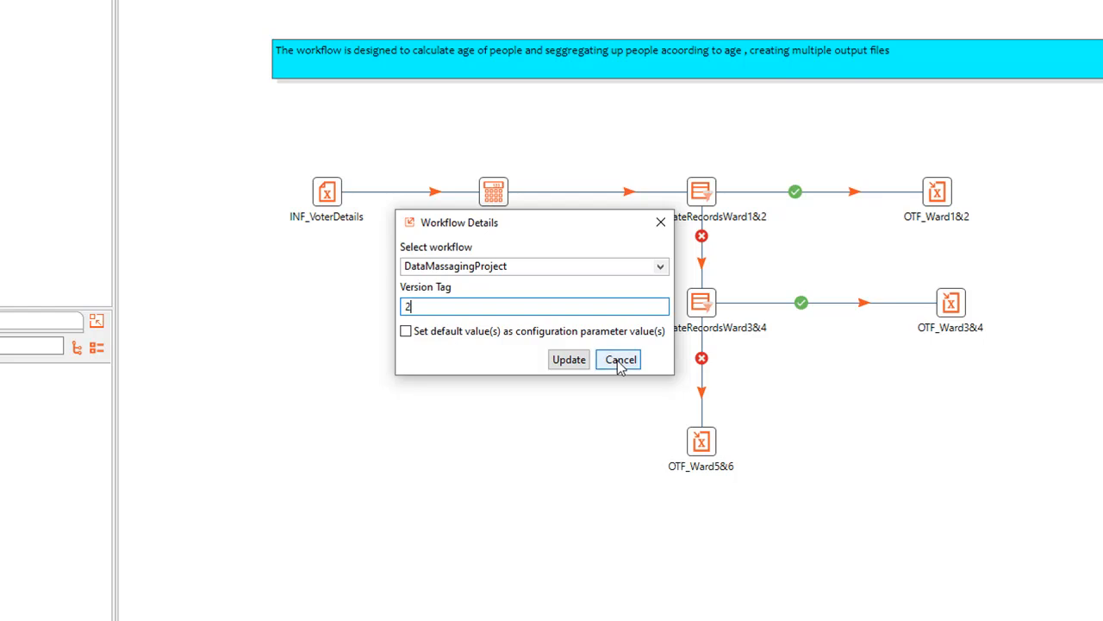
{"action": "left_click", "coordinate": [566, 361]}
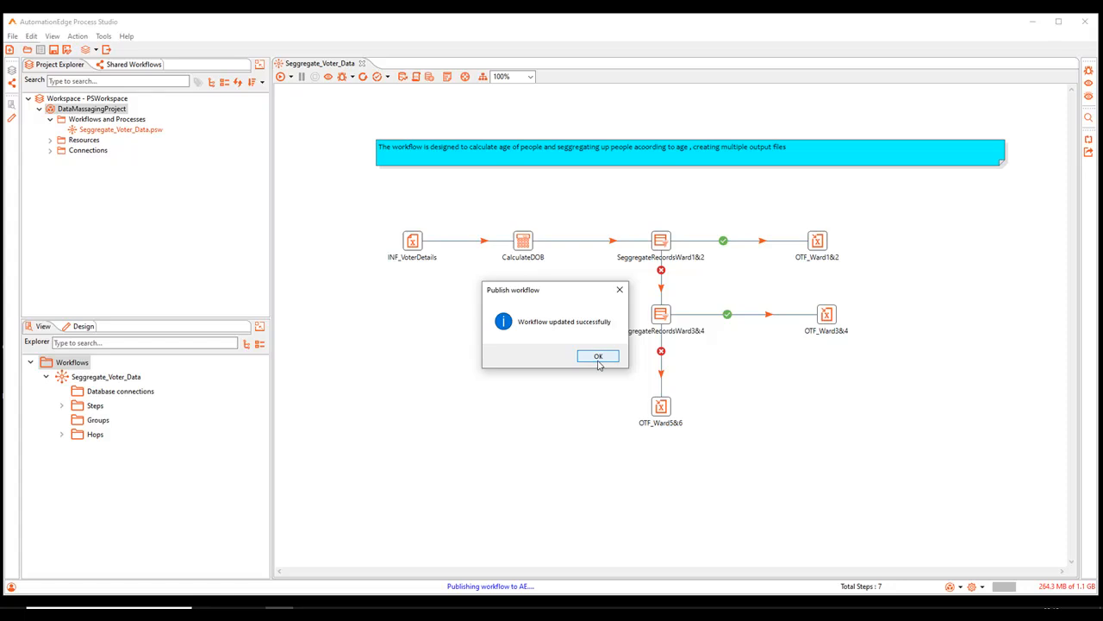
{"action": "left_click", "coordinate": [596, 356]}
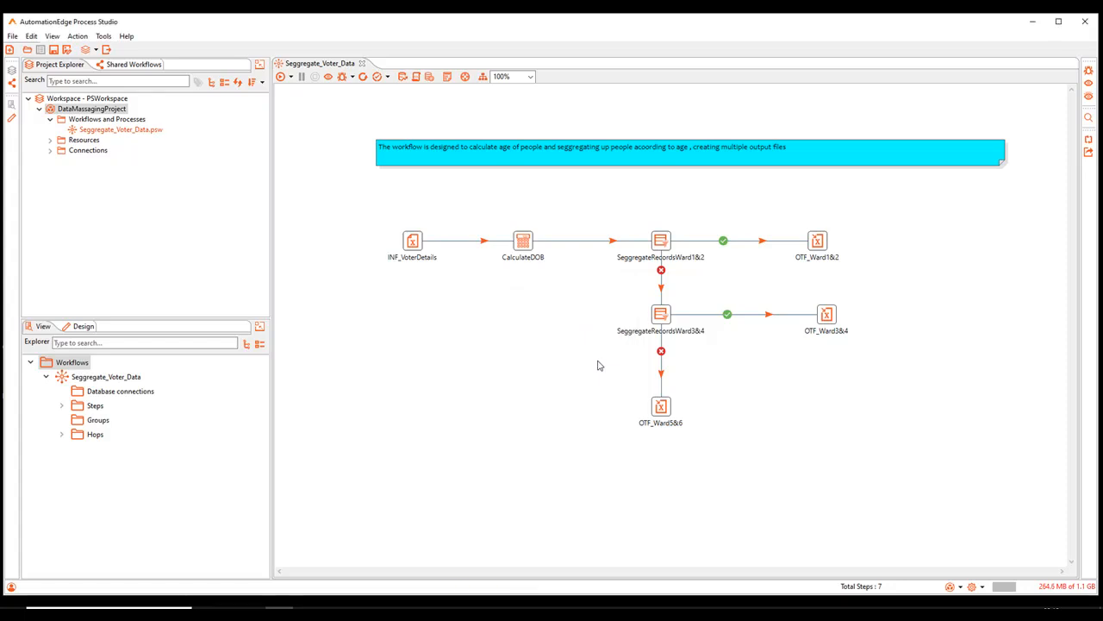